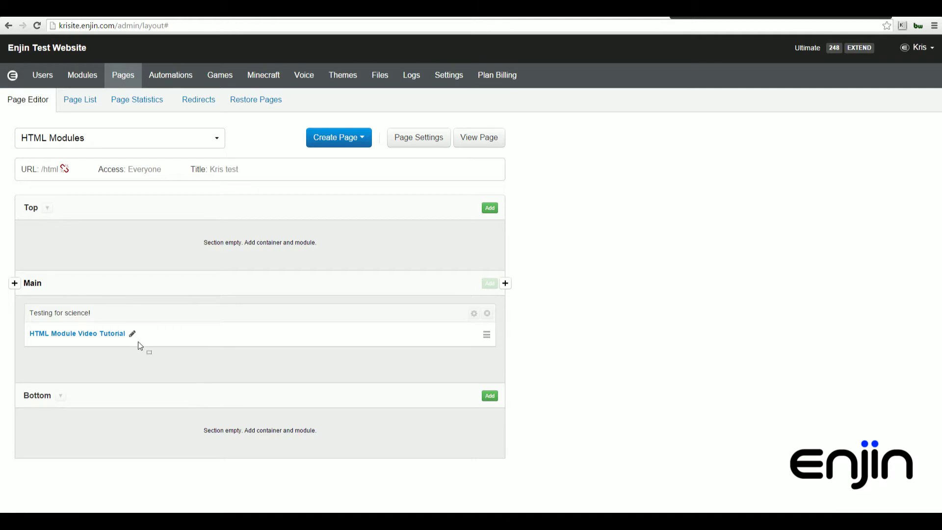
Open the HTML Module Video Tutorial in a maximized Visual Editor and delete all its content.
left_click(132, 333)
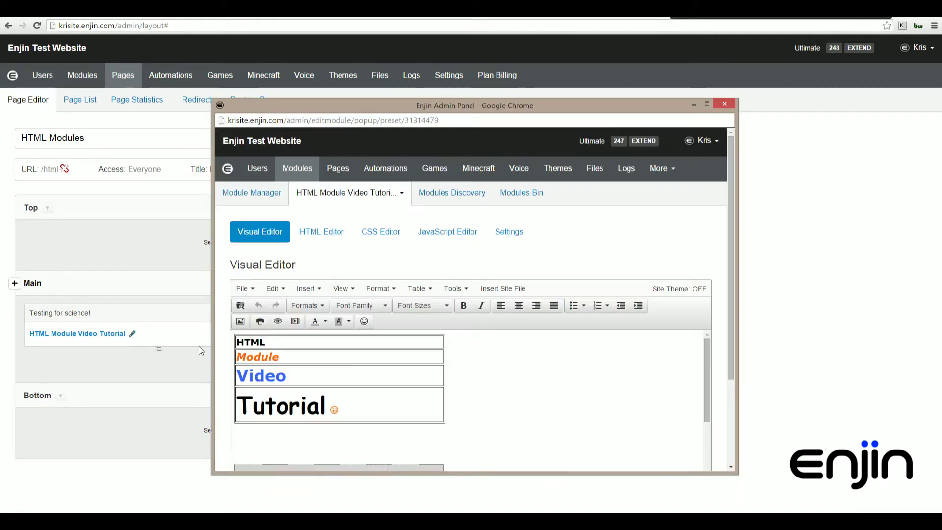
left_click(706, 104)
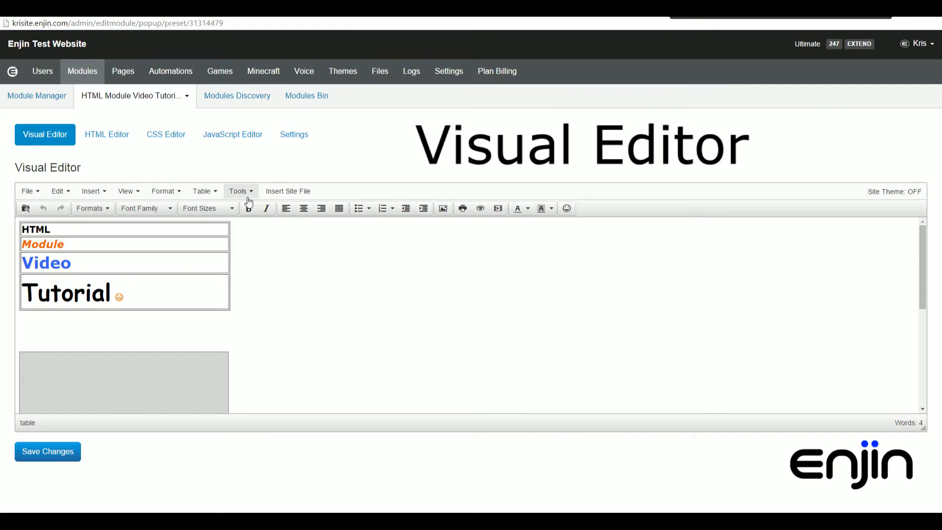
key("Down")
key("Down")
key("Down")
key("Down")
key("Down")
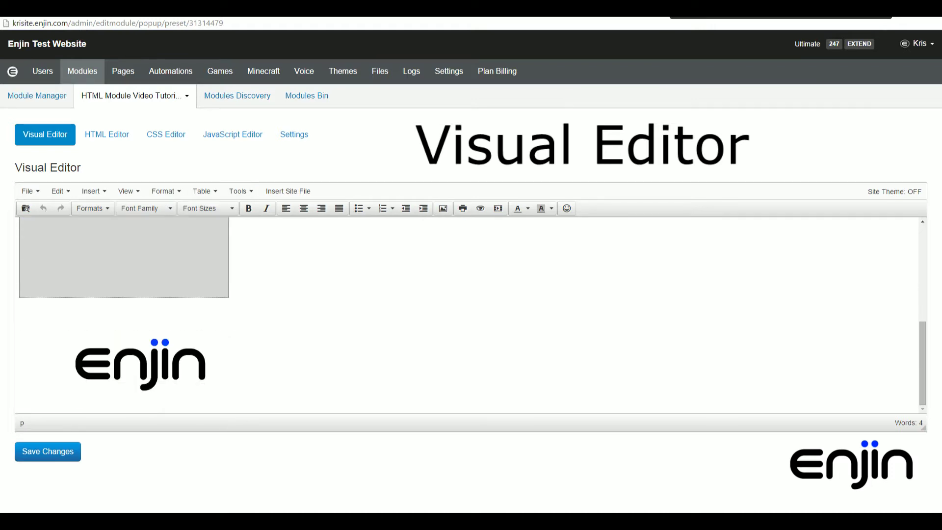
key("Up")
key("Up")
key("Up")
key("ctrl+a")
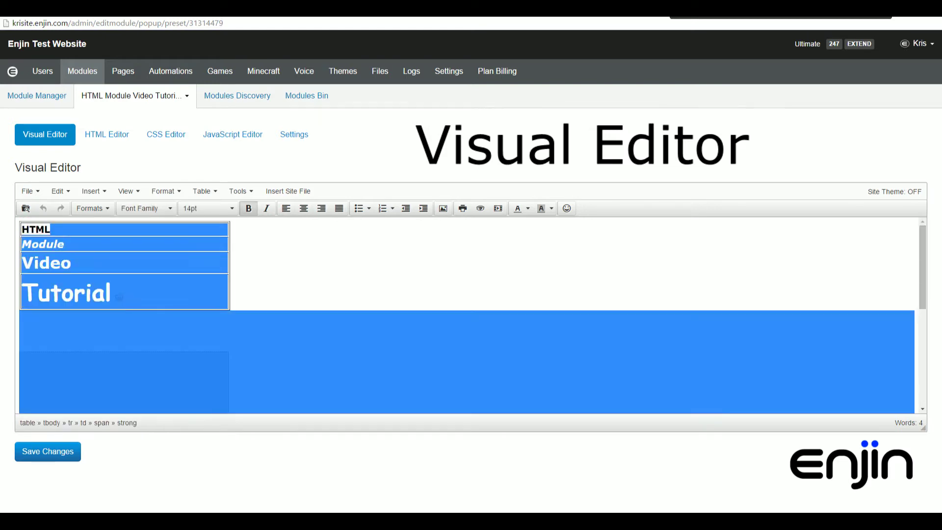
key("Delete")
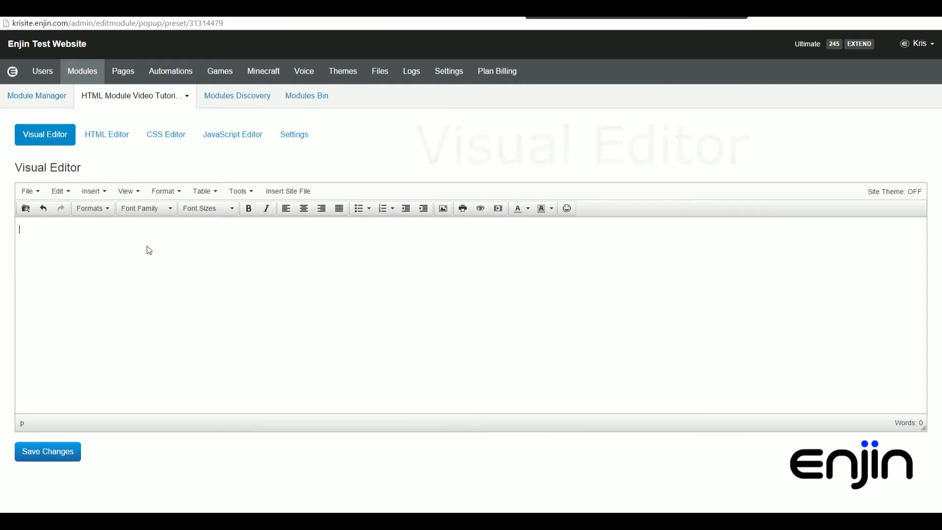
Open the Insert video dialog and look at its General and Embed tabs.
left_click(93, 191)
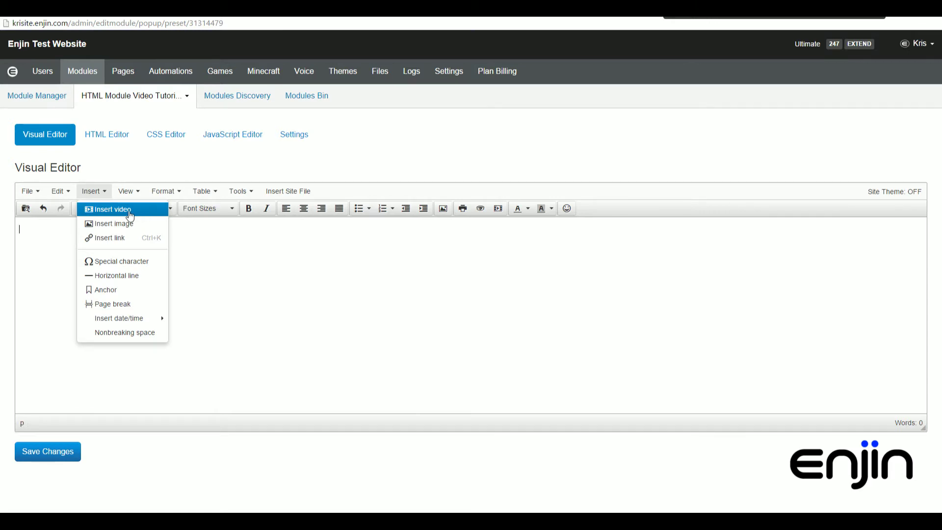
left_click(130, 211)
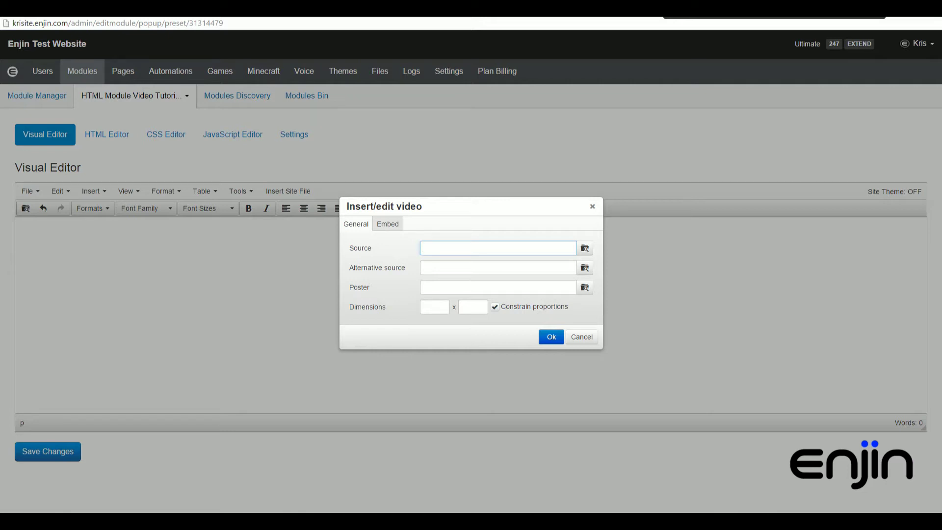
left_click(391, 227)
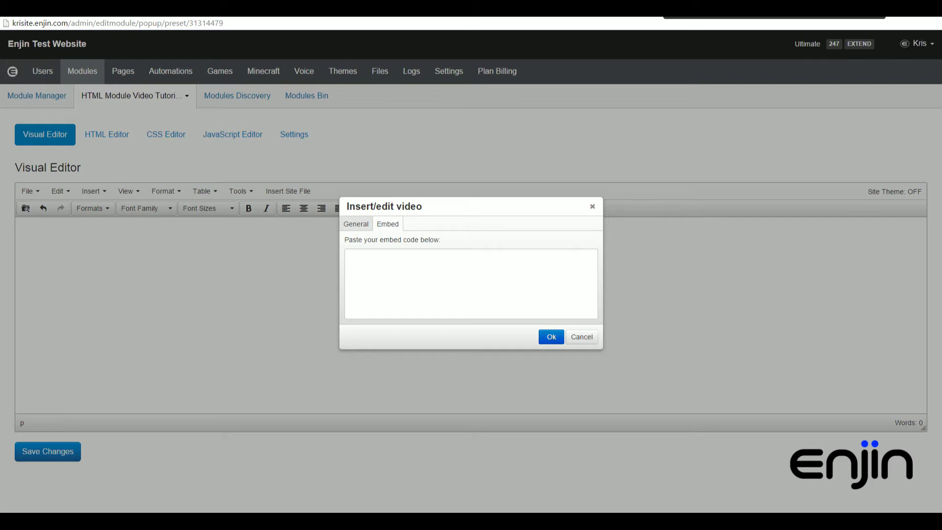
left_click(359, 226)
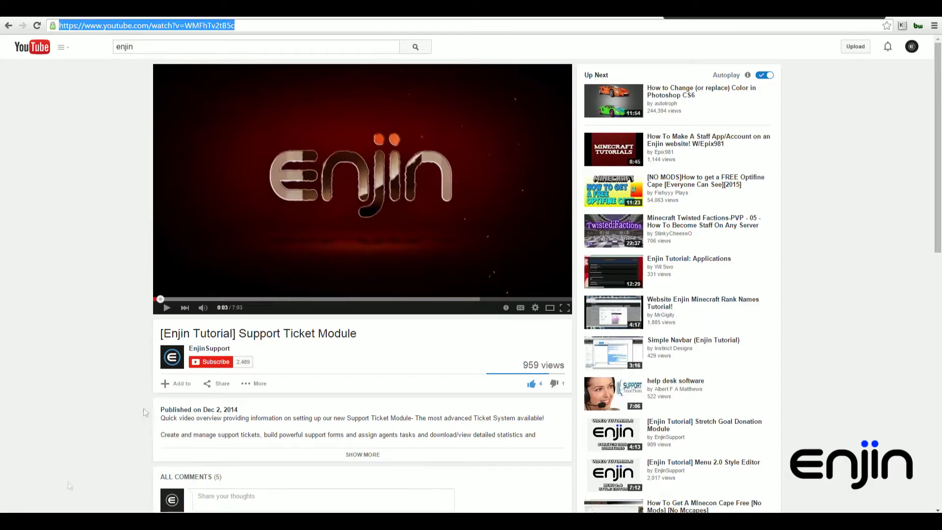
Copy the YouTube video's URL and insert it as a linked video in Enjin.
right_click(204, 31)
left_click(221, 63)
left_click(147, 500)
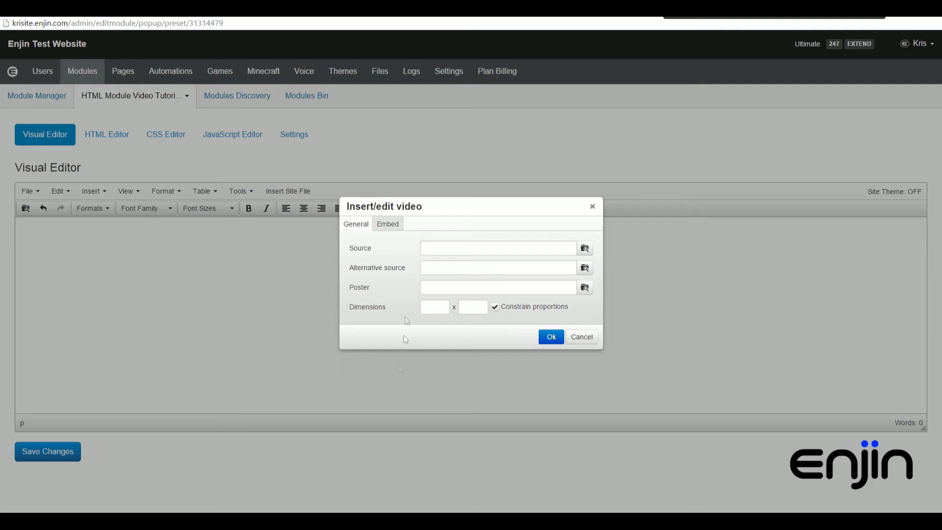
key("ctrl+v")
left_click(551, 338)
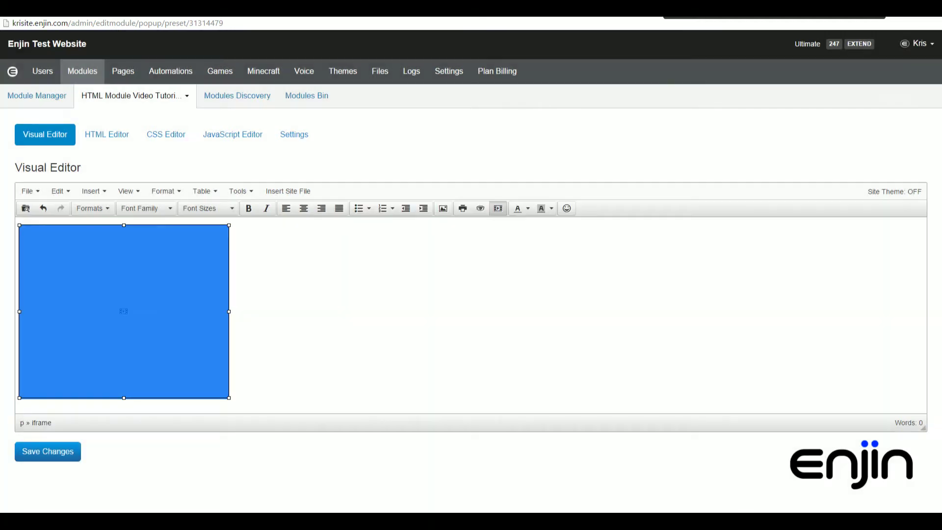
Copy the Support Ticket Module video's iframe embed code from YouTube's Share > Embed panel.
left_click(72, 489)
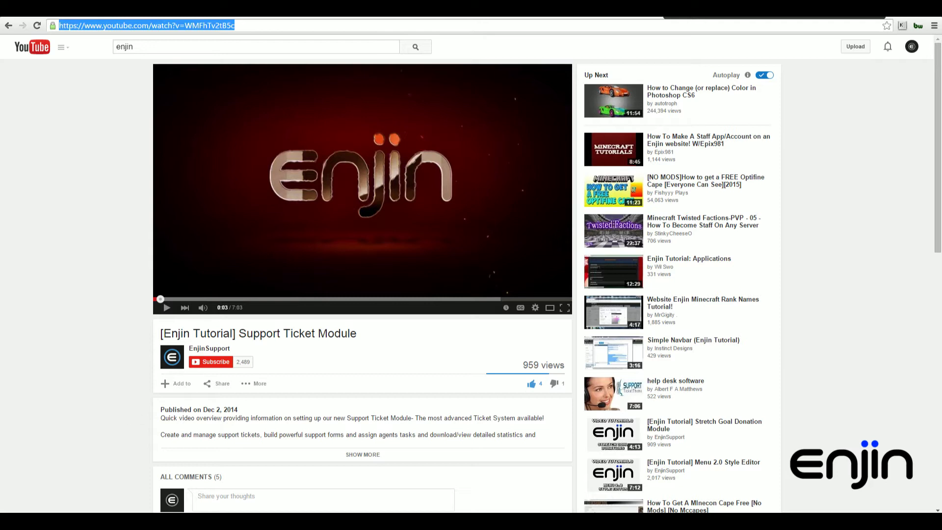
left_click(225, 389)
left_click(212, 409)
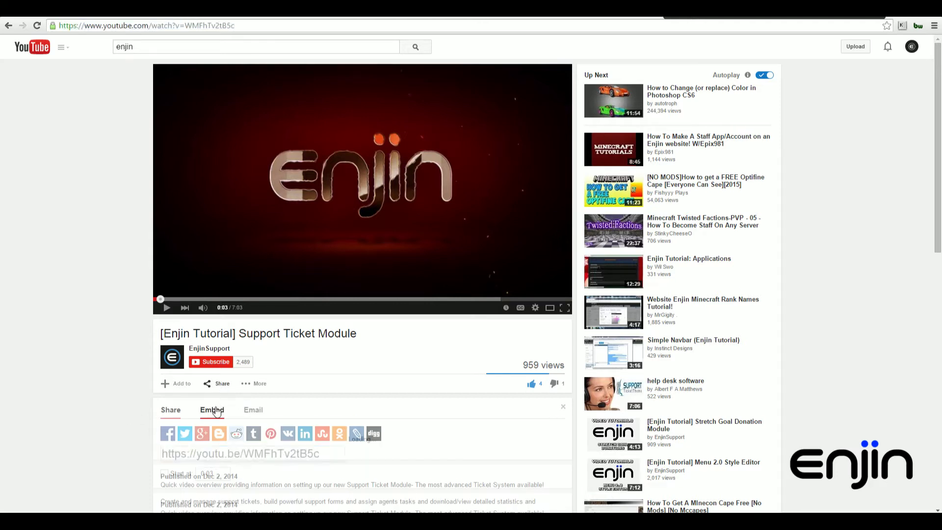
key("ctrl+c")
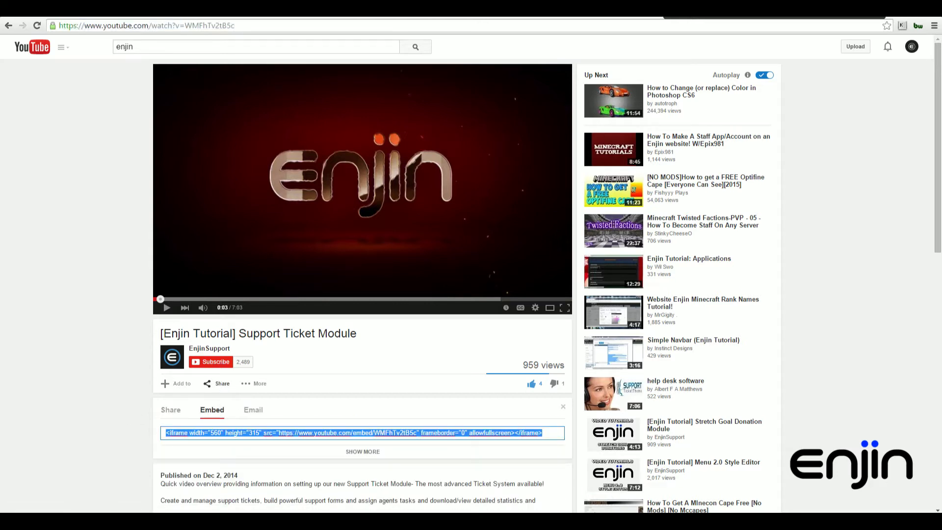
key("alt+Tab")
Insert the pasted embed-code video beside the first one and save the module.
key("ctrl+v")
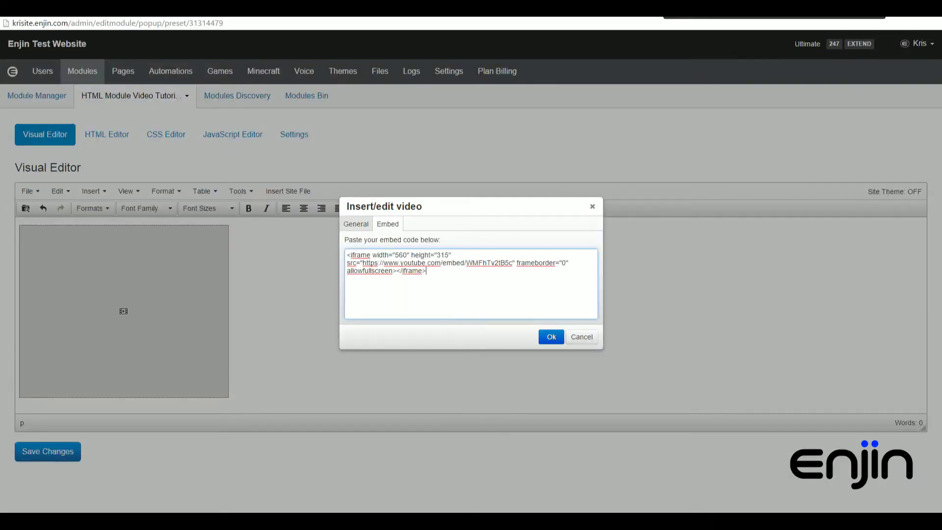
left_click(550, 336)
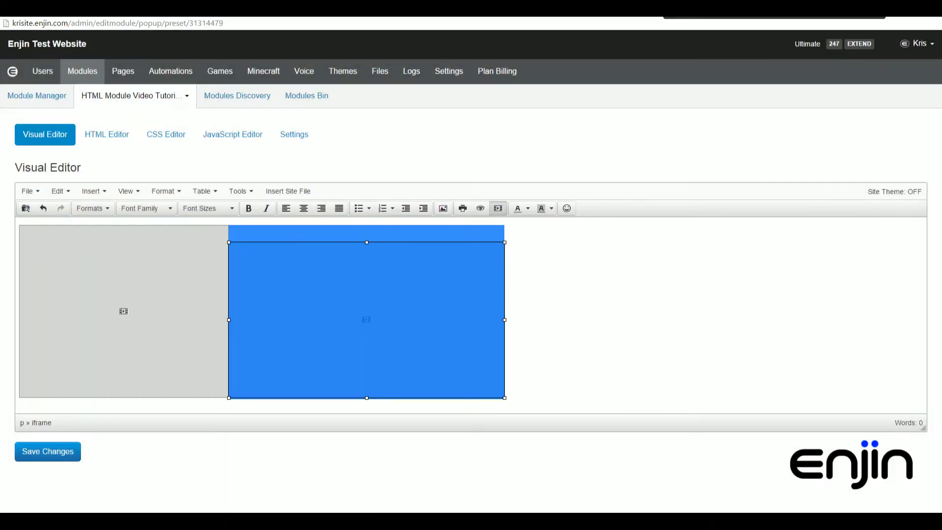
left_click(504, 312)
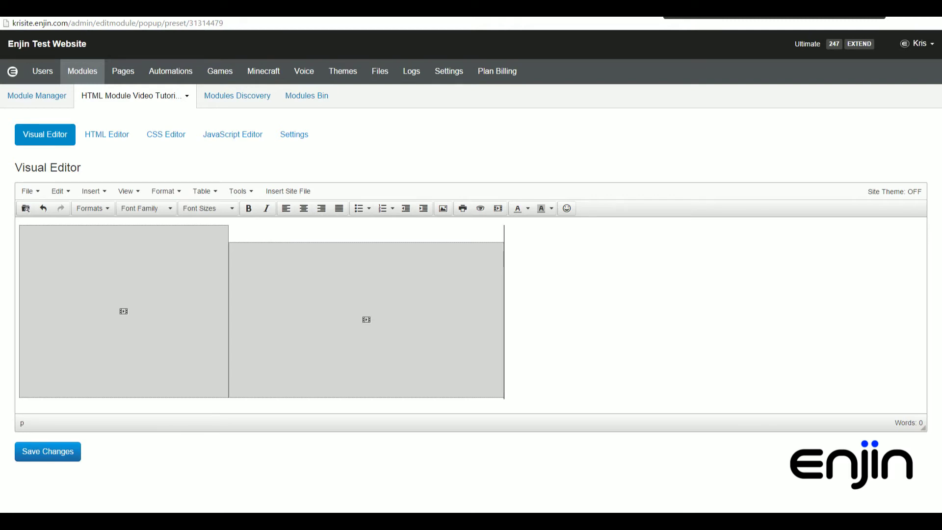
left_click(51, 456)
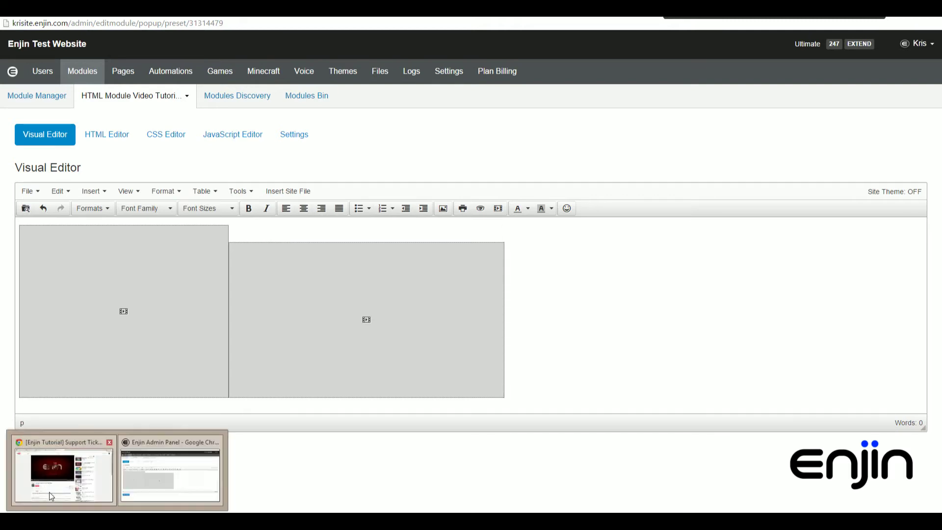
Reload the live krisite.enjin.com/html page to check both videos appear.
left_click(51, 495)
right_click(148, 106)
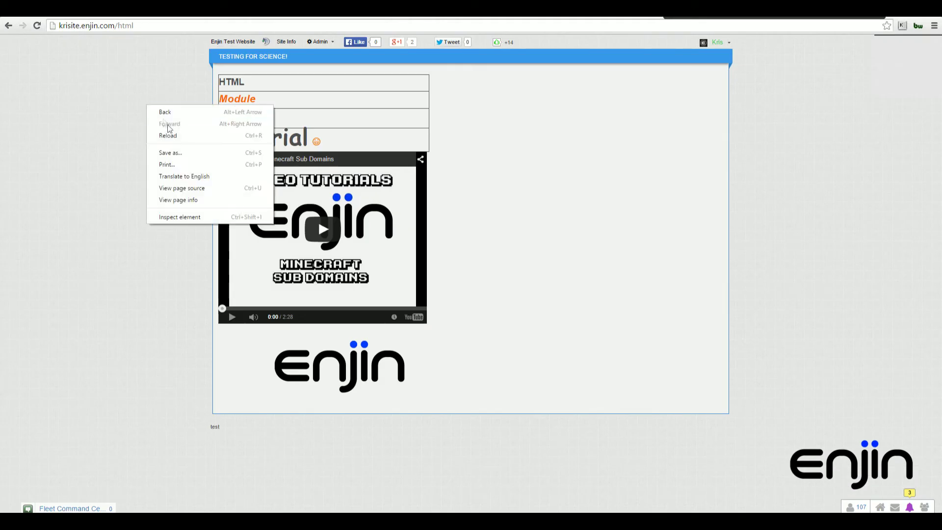
left_click(172, 136)
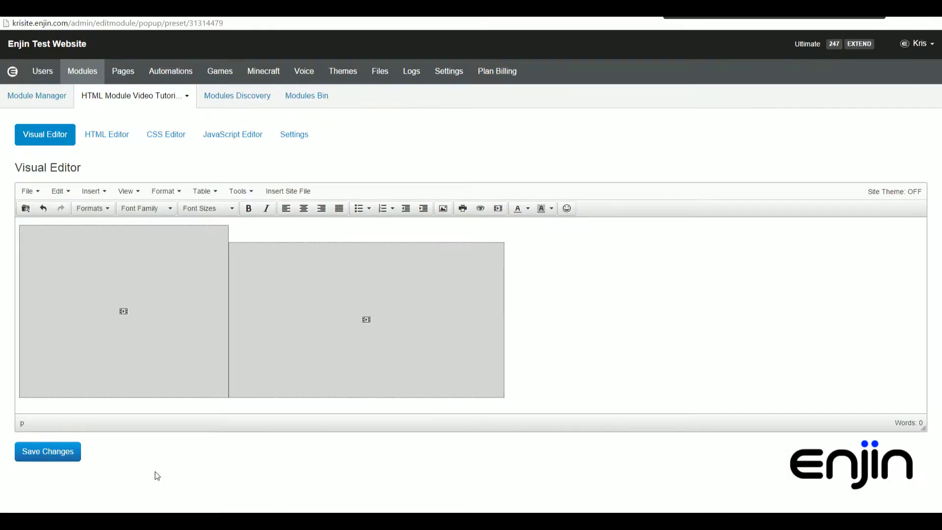
Insert EnjinLogo.png from the File Manager's HTML Module folder as an image.
left_click(155, 472)
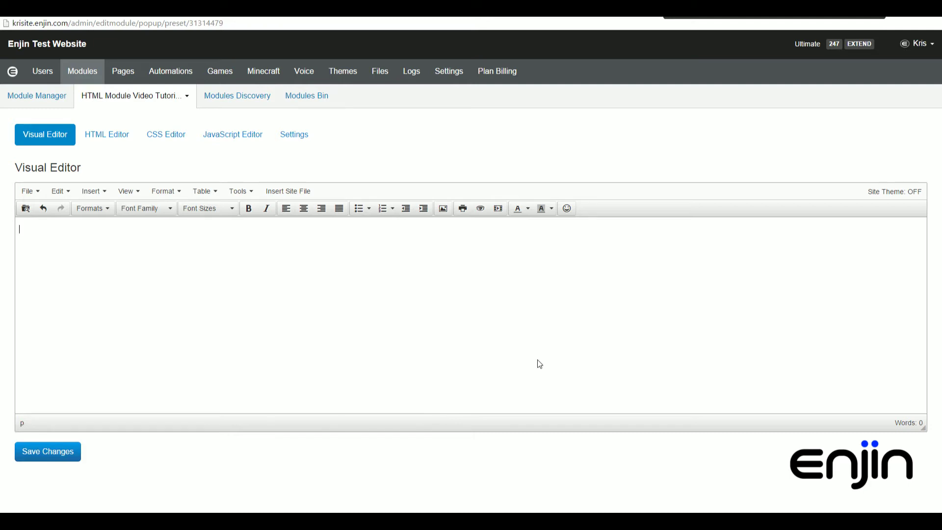
left_click(92, 190)
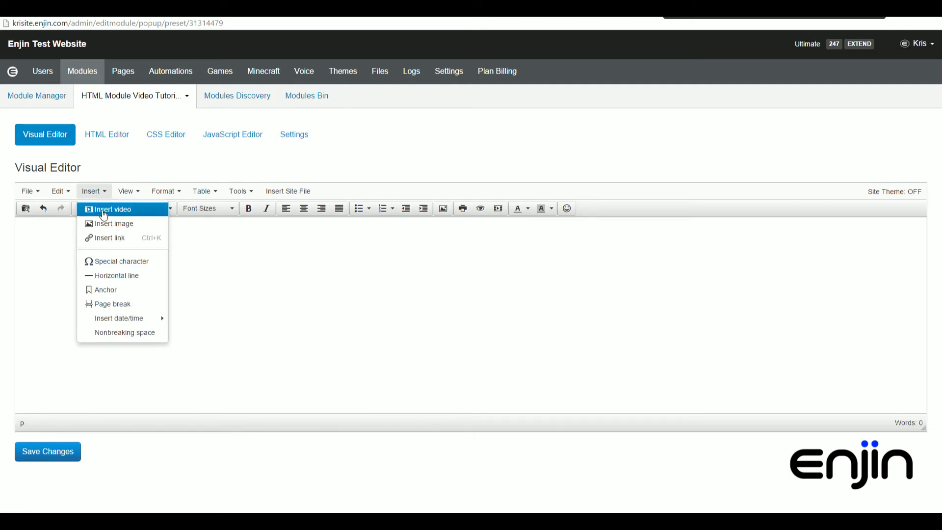
left_click(147, 227)
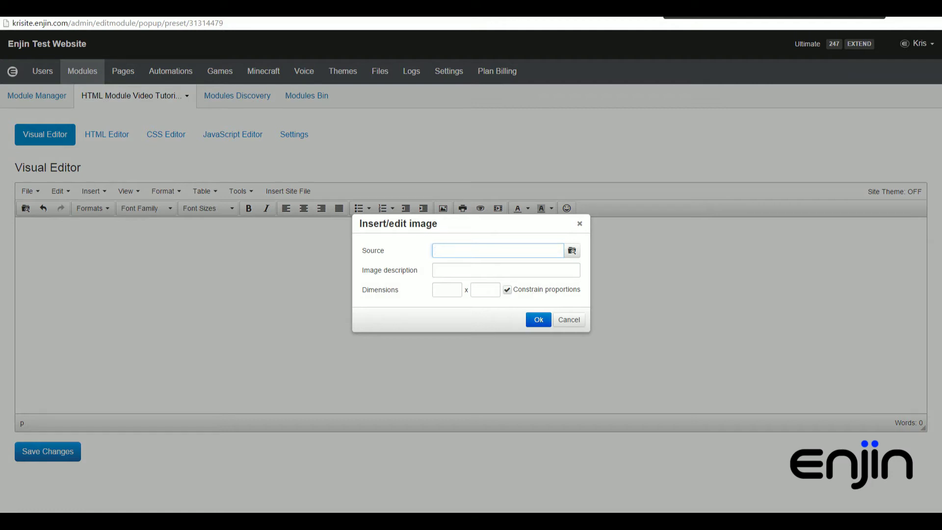
left_click(572, 251)
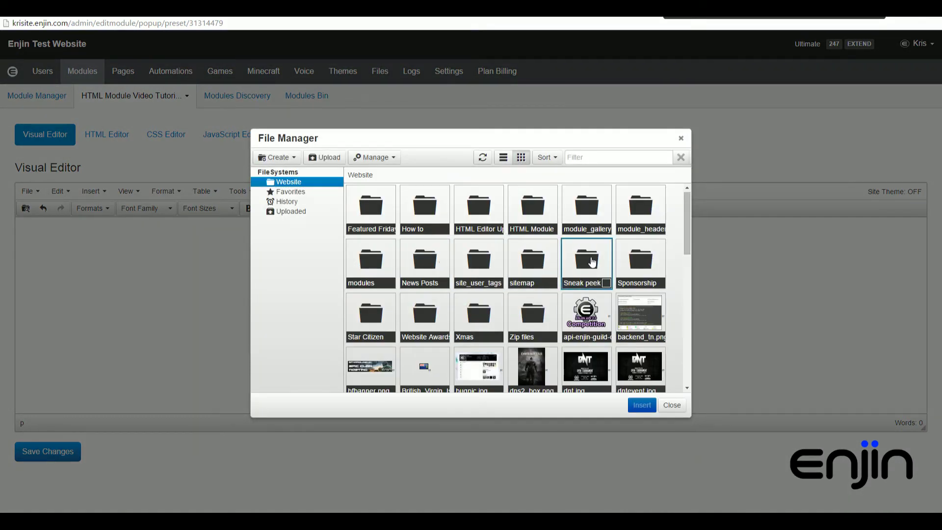
double_click(532, 211)
left_click(434, 219)
double_click(434, 219)
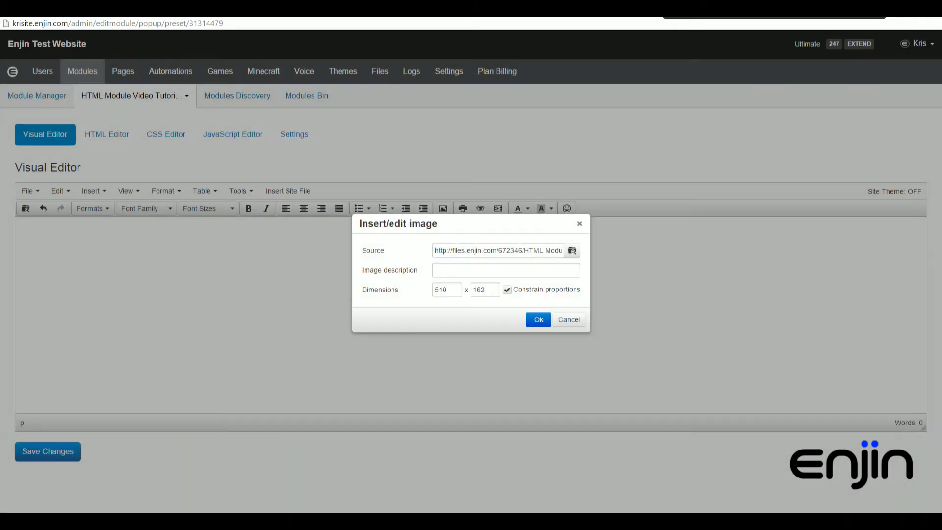
left_click(538, 320)
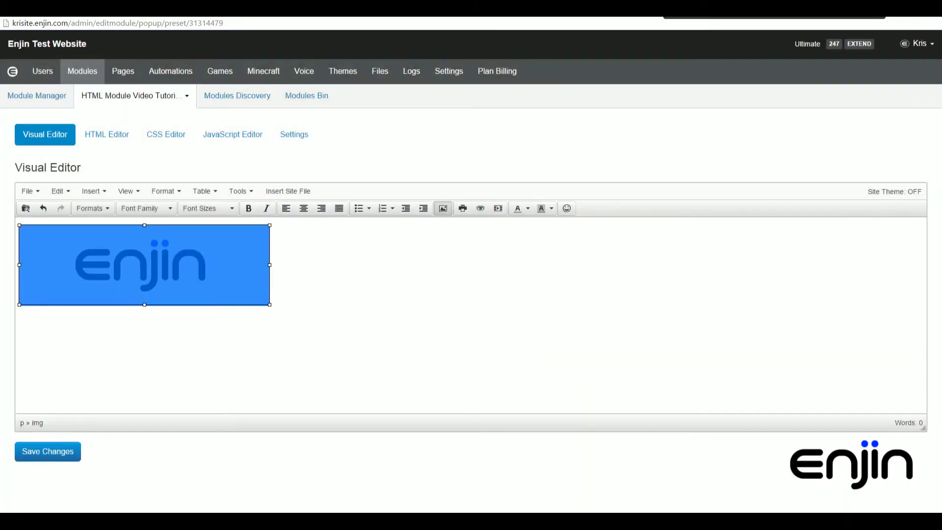
Resize the Enjin logo image to width 300 and height 80.
left_click(94, 190)
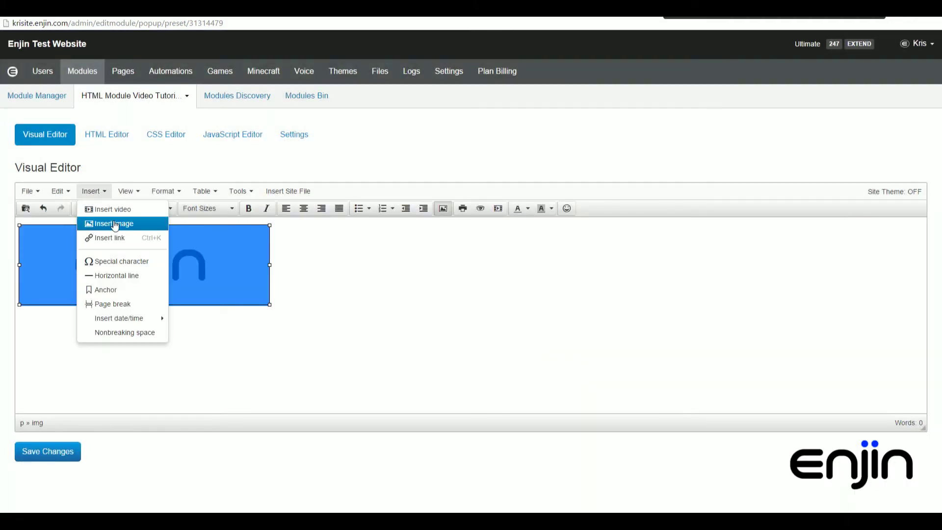
left_click(114, 225)
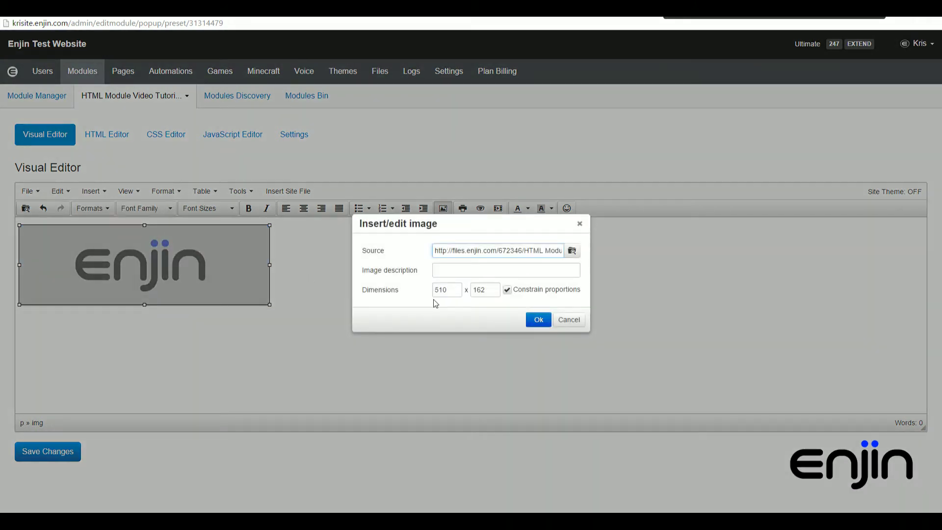
left_click_drag(444, 290, 417, 293)
type("300")
key("Tab")
type("80")
left_click(537, 320)
left_click(331, 297)
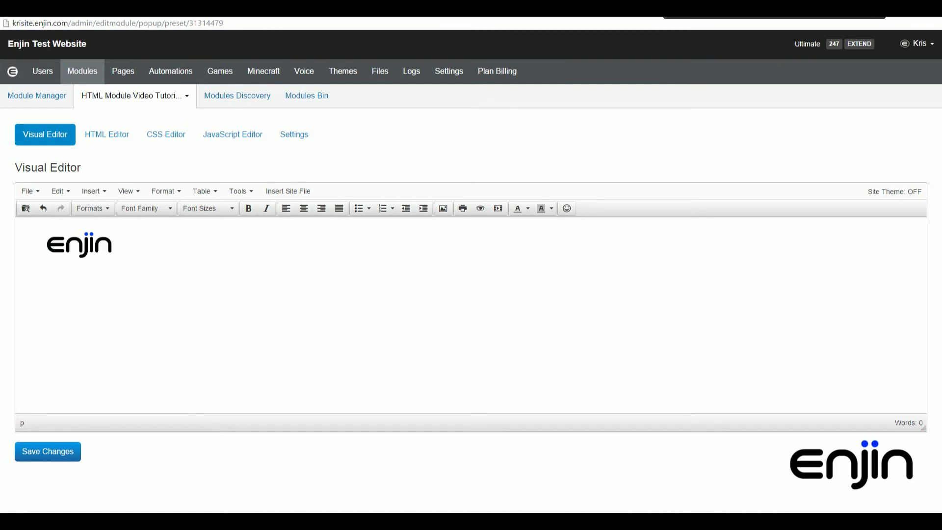
left_click(80, 248)
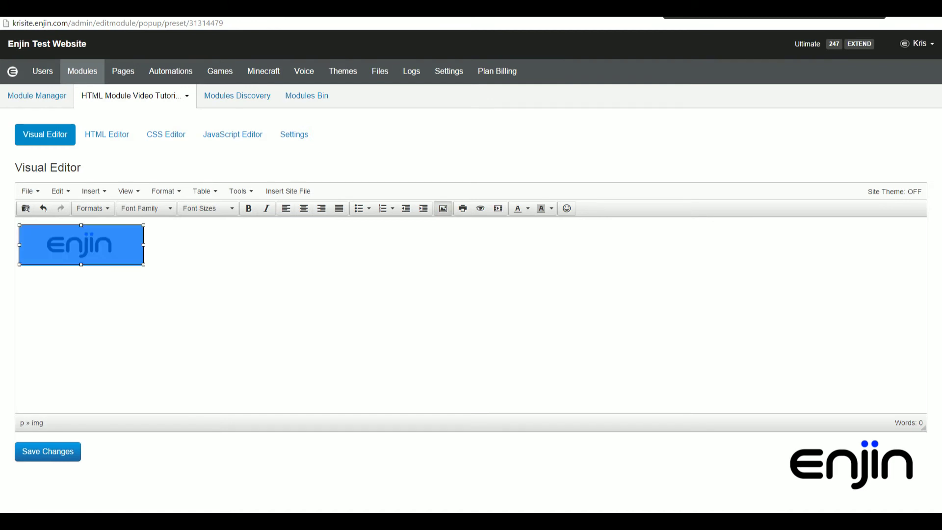
left_click(92, 190)
left_click(118, 239)
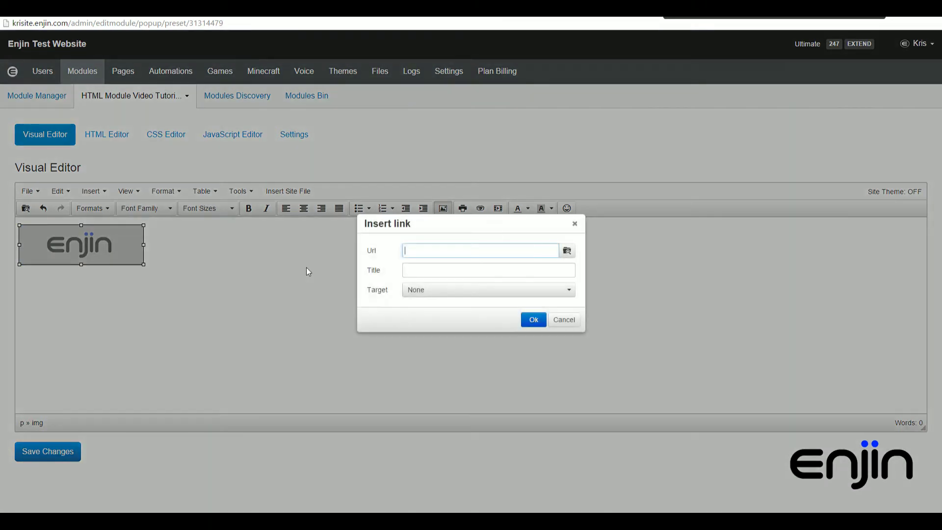
type("www.enjin.com")
left_click(450, 290)
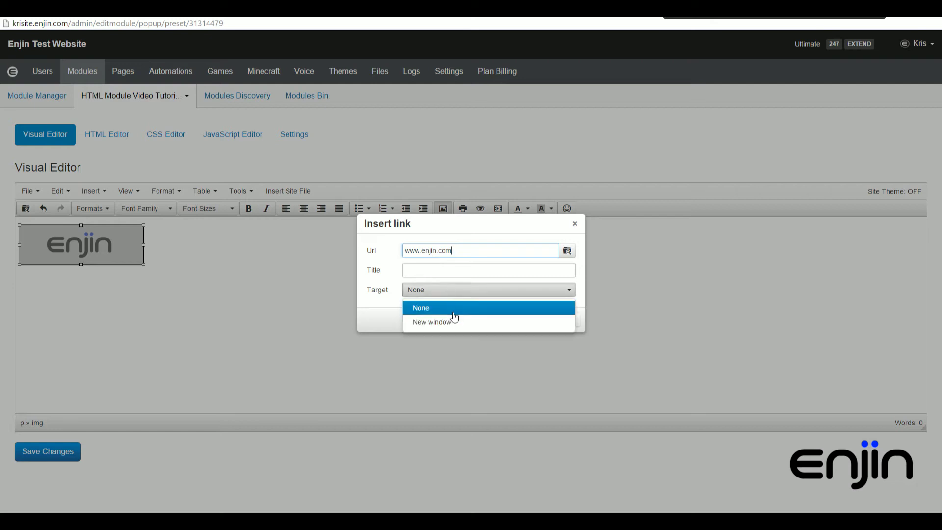
left_click(450, 323)
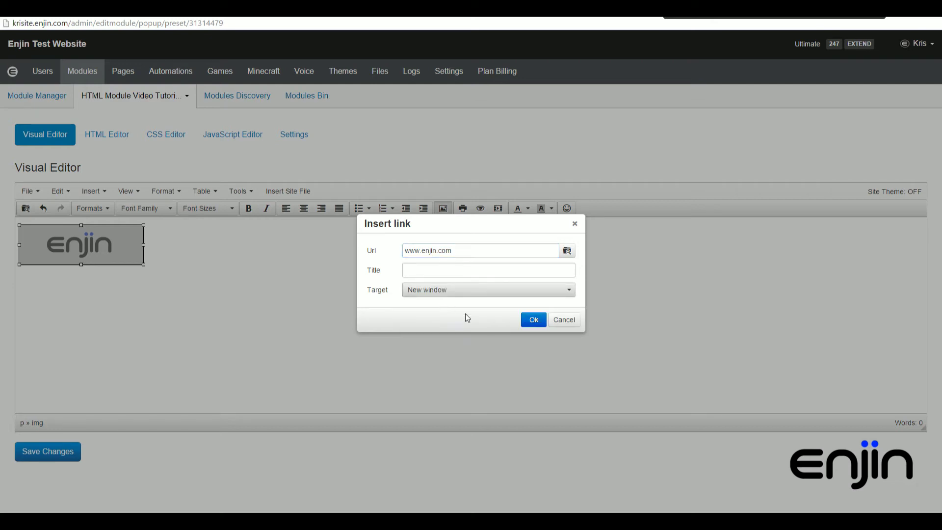
left_click(531, 320)
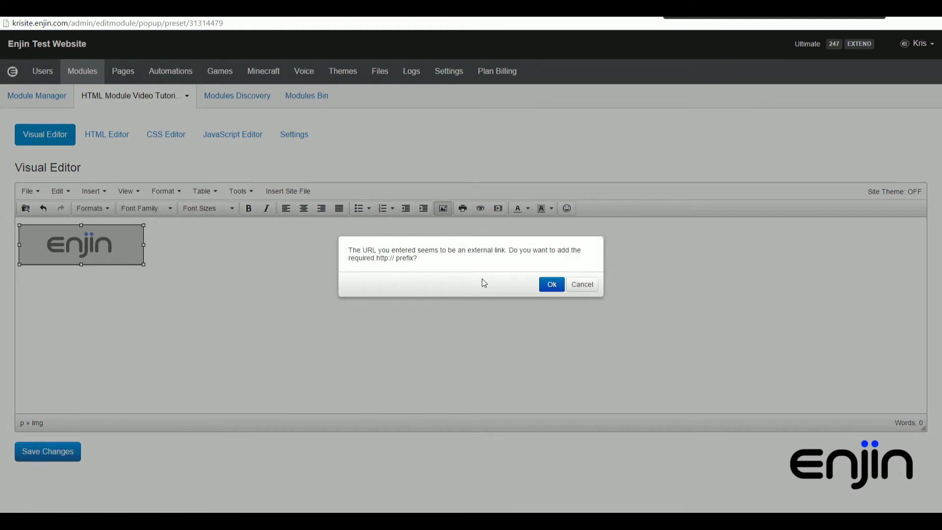
left_click(549, 286)
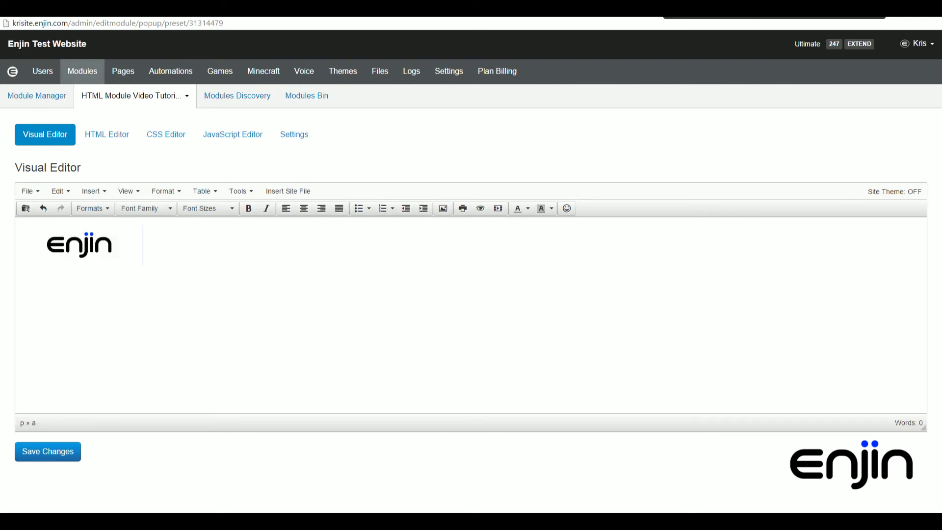
Delete the linked logo and insert a 4 by 4 table enlarged to about 727 by 268.
key("BackSpace")
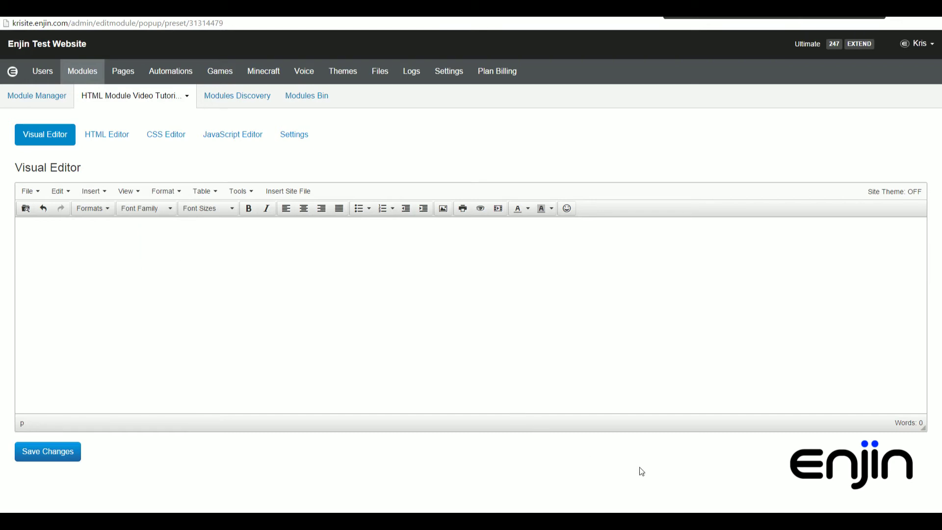
left_click(202, 189)
mouse_move(211, 213)
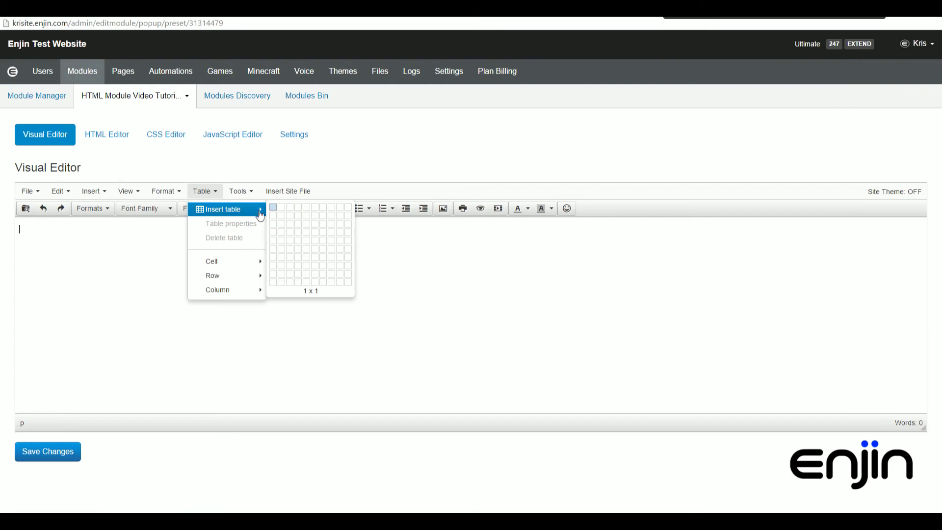
left_click(299, 234)
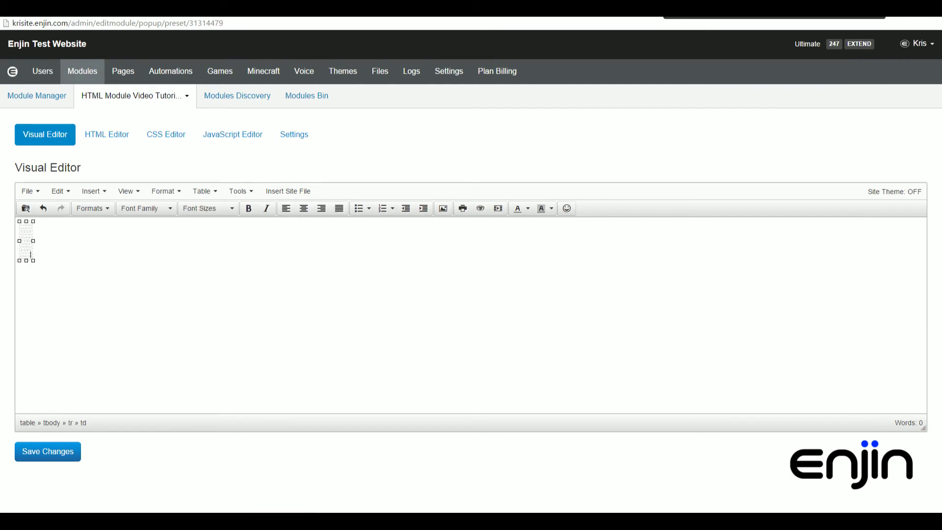
left_click_drag(33, 260, 376, 352)
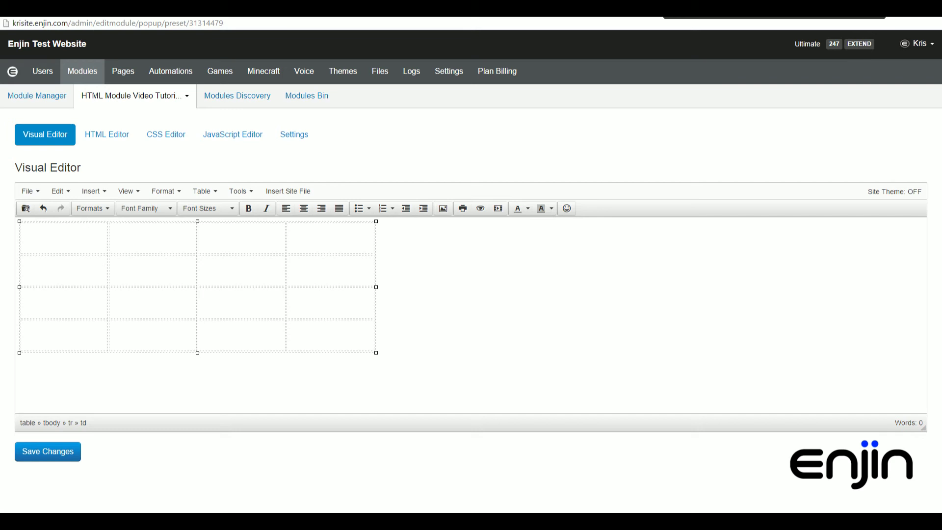
Give the table a 1-pixel border in Table properties.
left_click(204, 191)
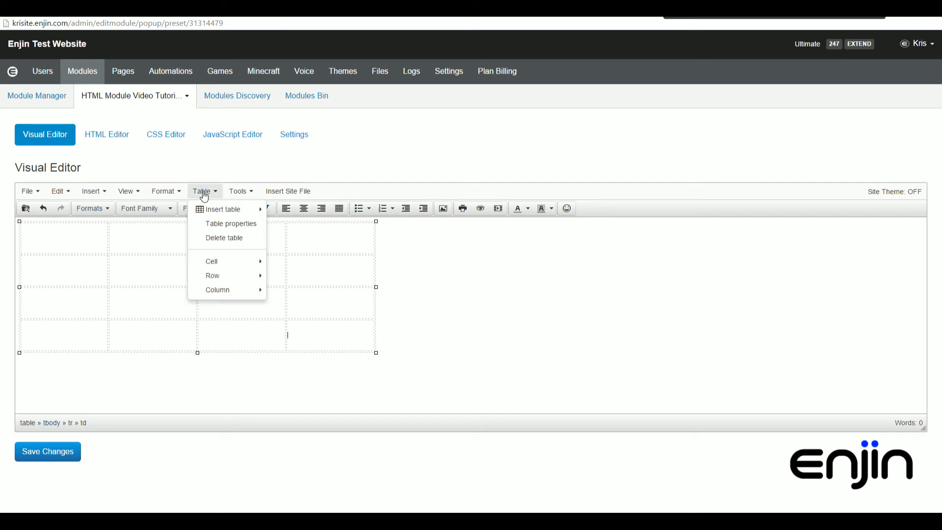
left_click(218, 224)
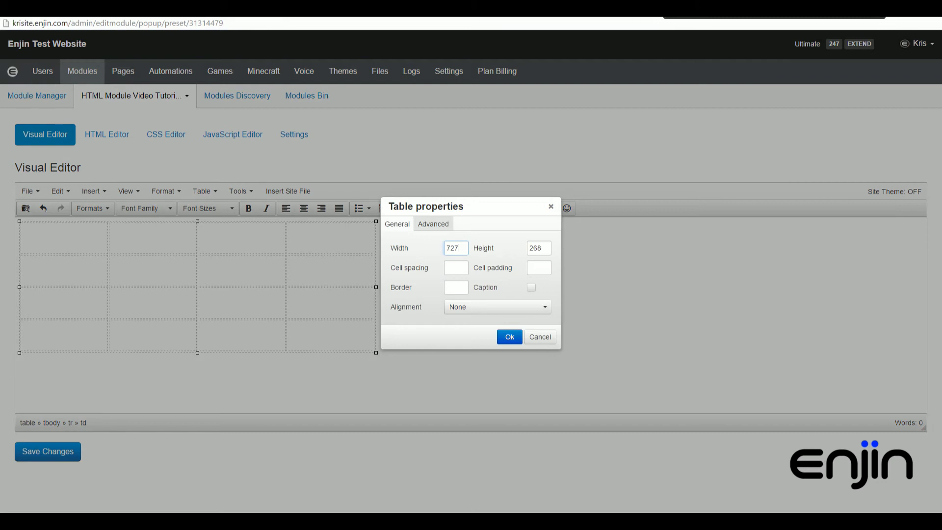
type("1")
left_click(501, 338)
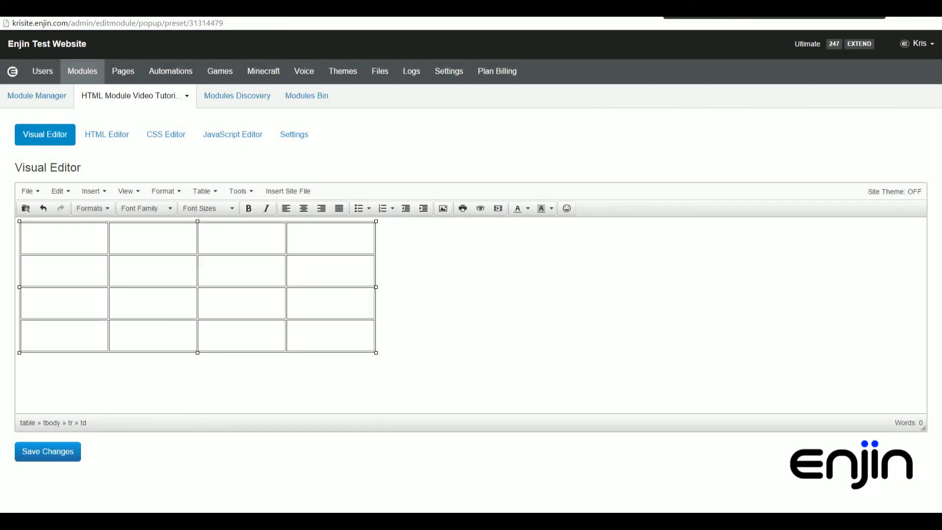
Set the table's border colour to red and its background colour to blue (#1d8fb5).
left_click(203, 192)
left_click(213, 224)
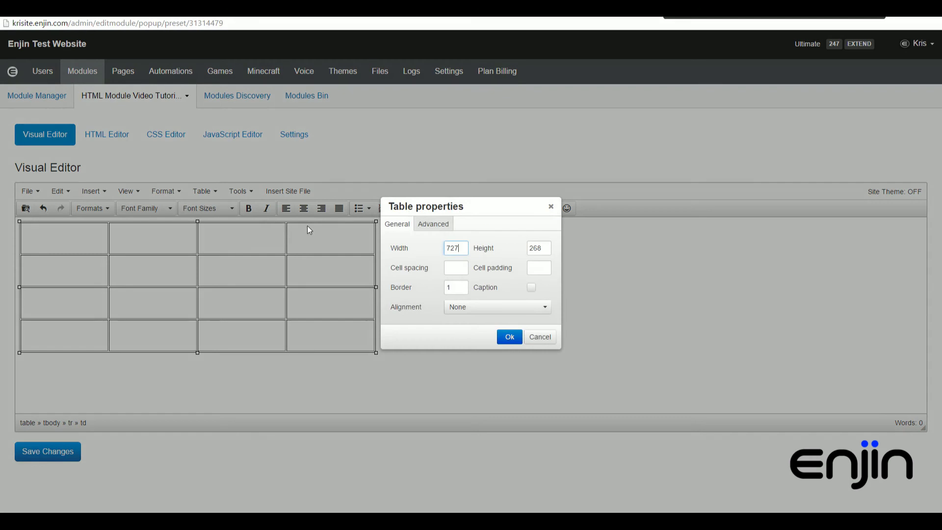
left_click(433, 224)
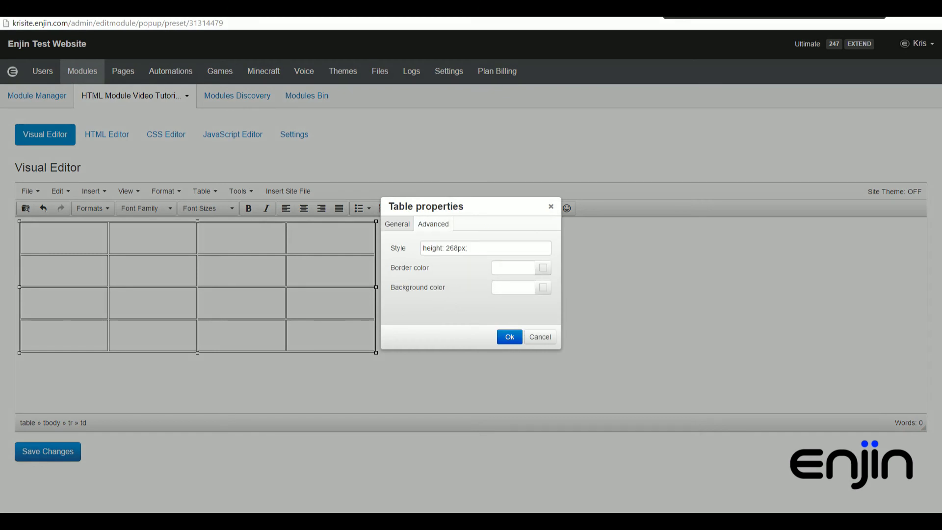
left_click(542, 267)
left_click(456, 236)
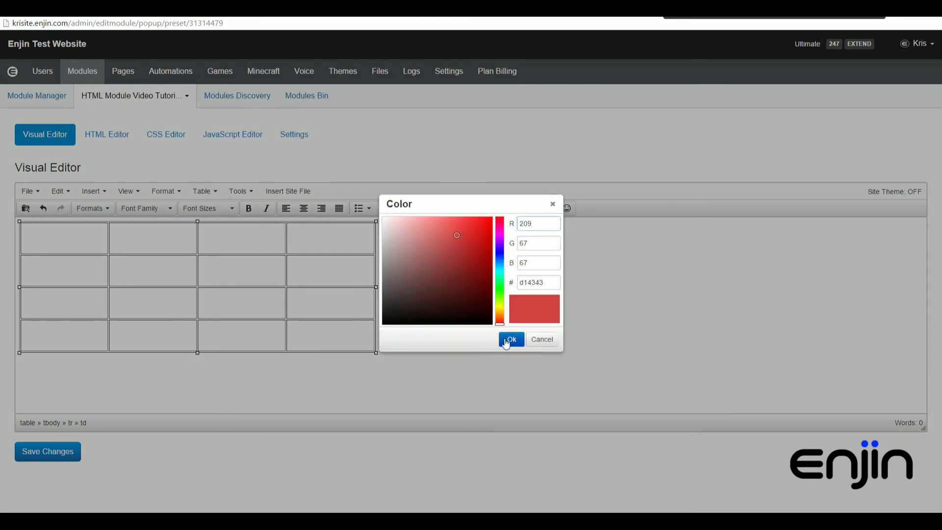
left_click(512, 339)
left_click(541, 291)
left_click(500, 265)
left_click(473, 248)
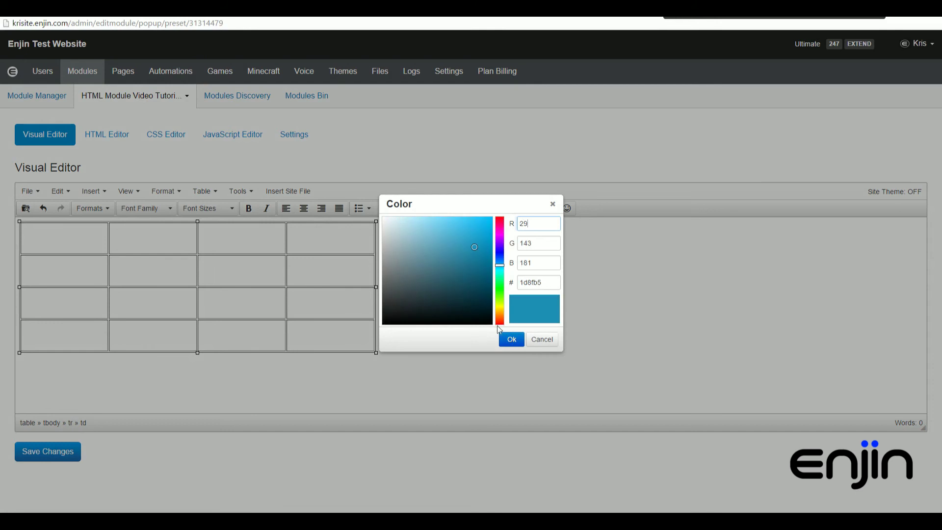
left_click(511, 339)
left_click(507, 336)
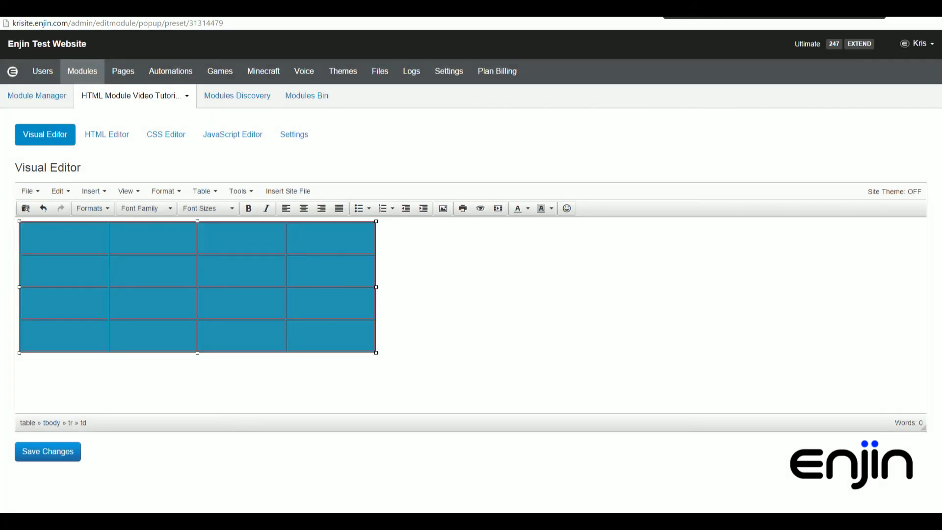
left_click(203, 191)
Delete a table column, set the first cell's text to 36pt, then delete the whole table.
mouse_move(229, 264)
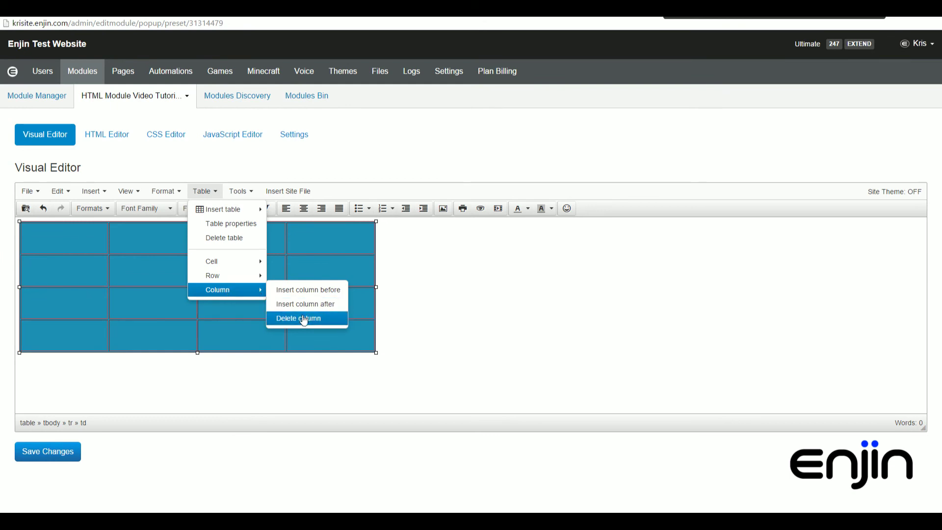
left_click(300, 319)
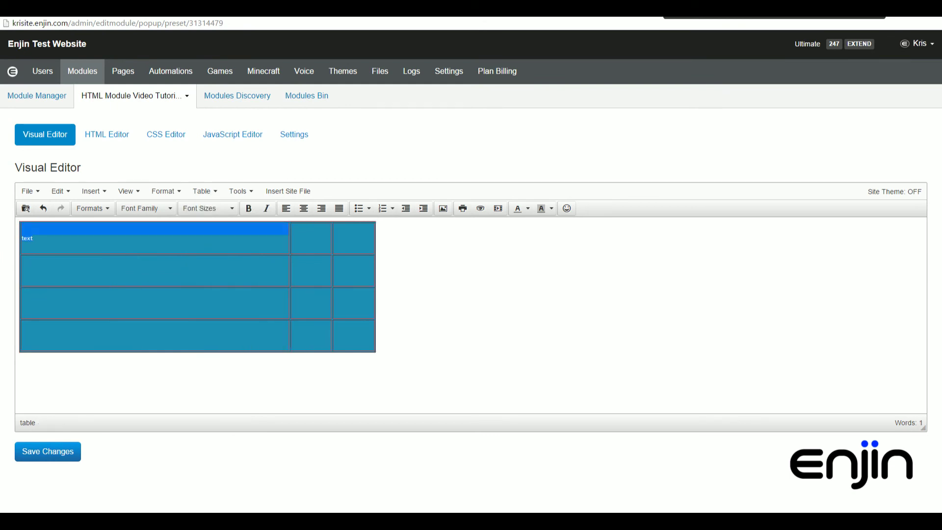
left_click(209, 208)
left_click(197, 329)
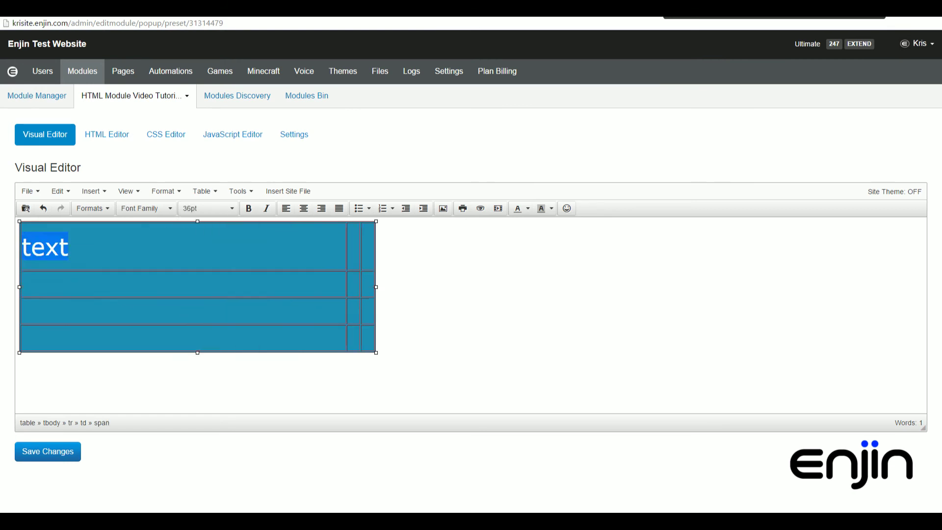
left_click(69, 246)
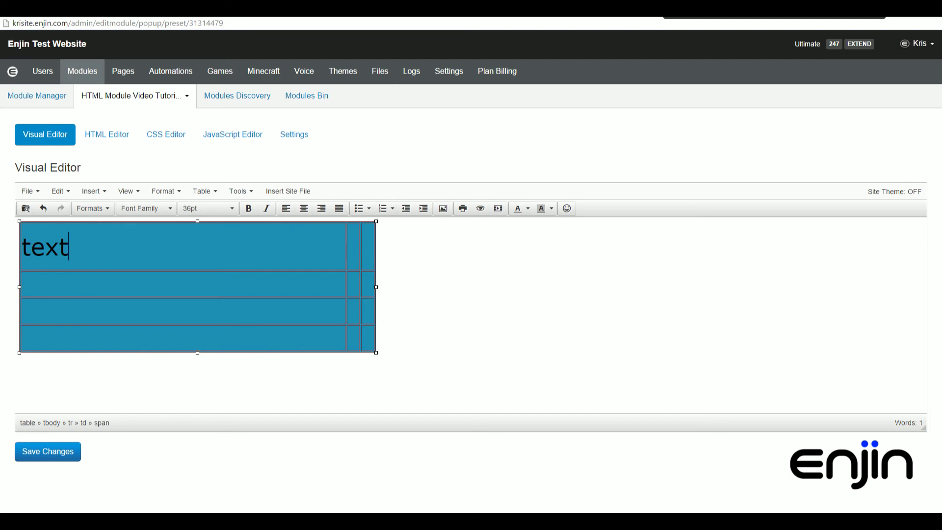
key("ctrl+a")
key("Delete")
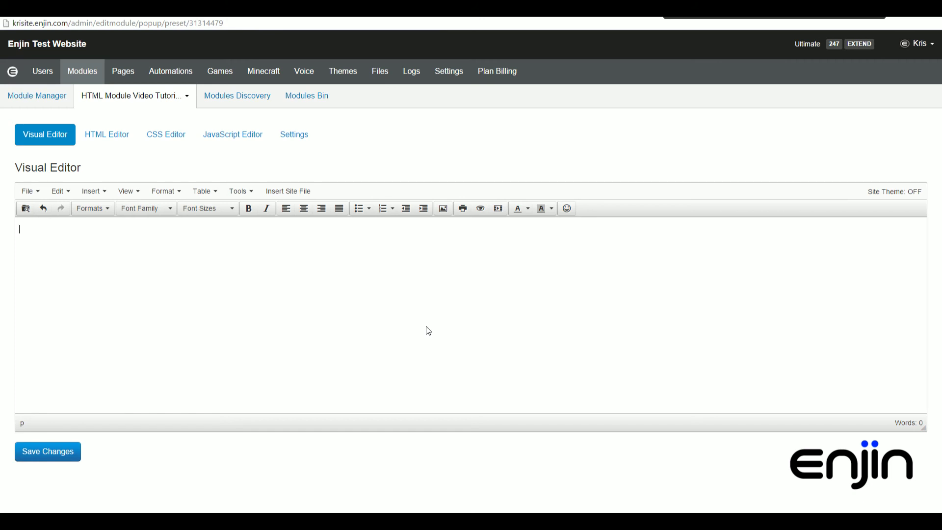
Paste an img tag for EnjinLogo.png at 510×162 into the source code and apply it.
left_click(239, 191)
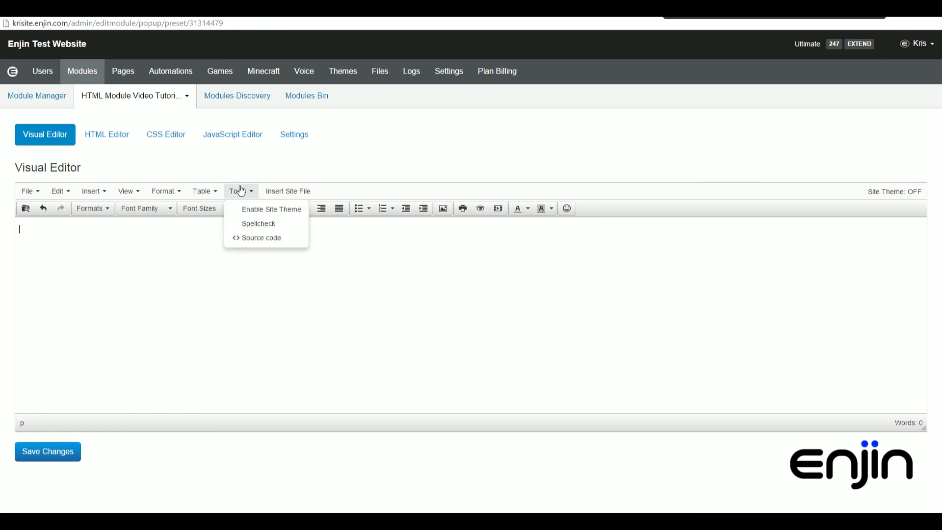
left_click(270, 238)
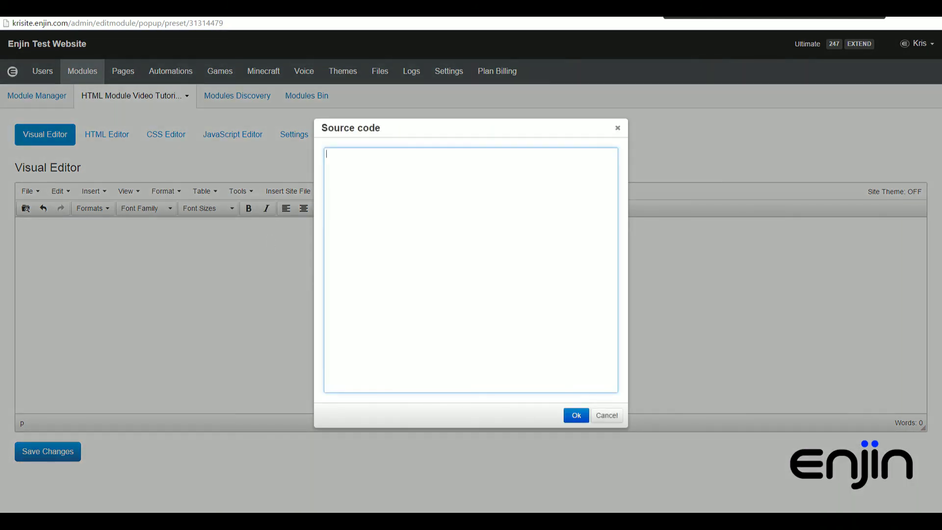
type("<p><img src=\"http://files.enjin.com/672346/HTML Module /EnjinLogo.png\" alt=\"\" width=\"510\" height=\"162\" /></p>")
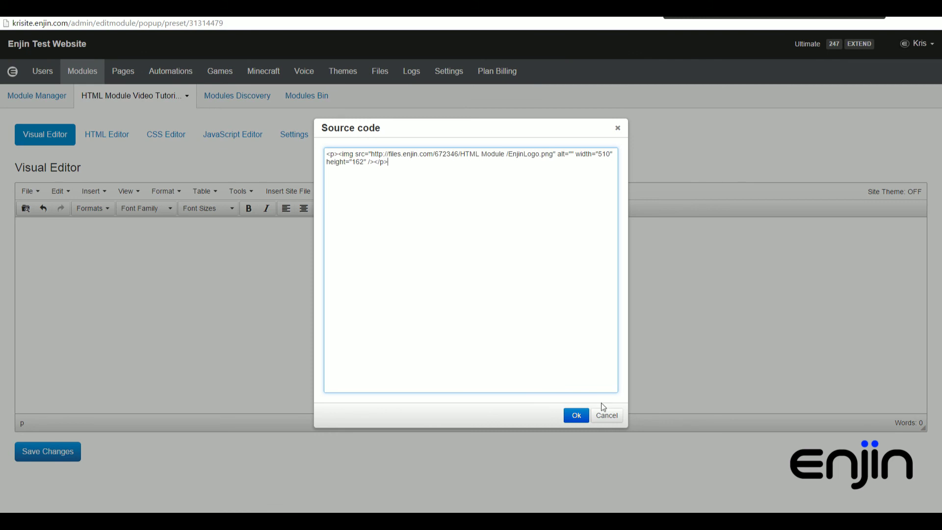
left_click(575, 415)
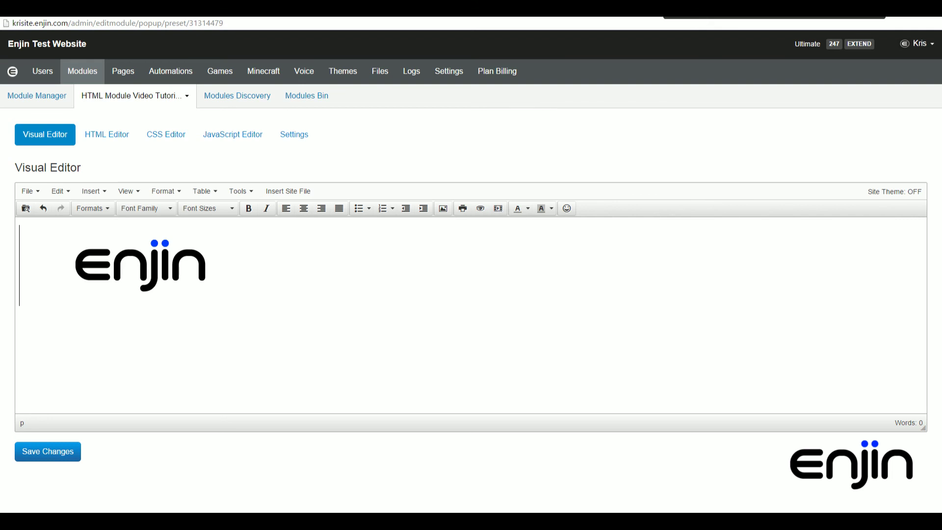
left_click(26, 211)
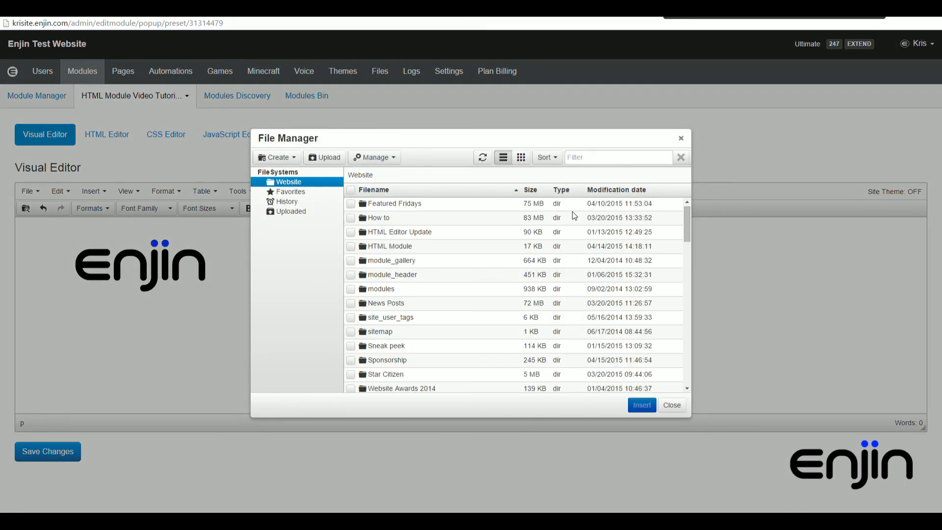
left_click(682, 140)
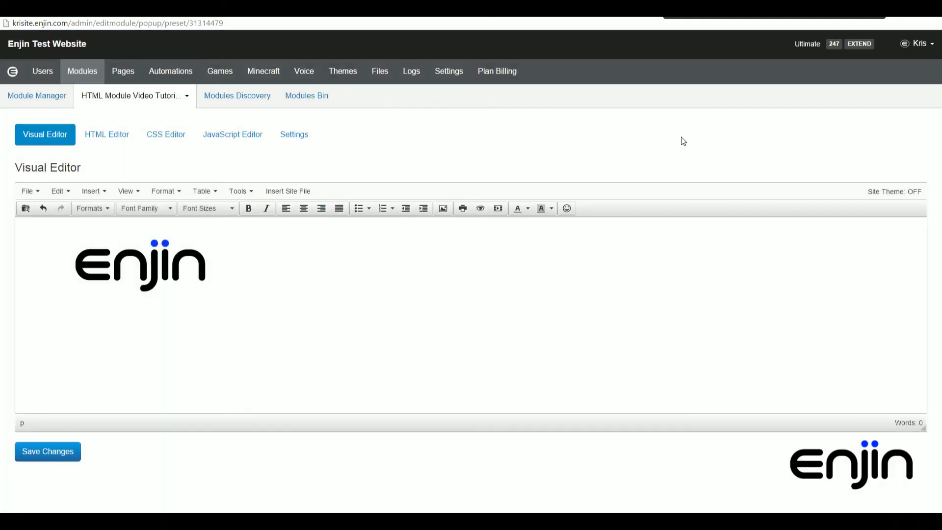